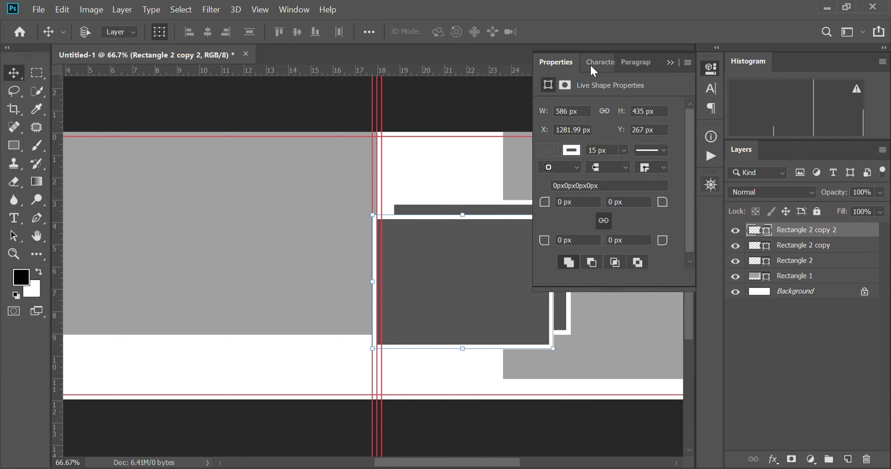
Remove the stroke from the Rectangle 2 copy 2 shape and fill it with a solid dark grey swatch
left_click(574, 153)
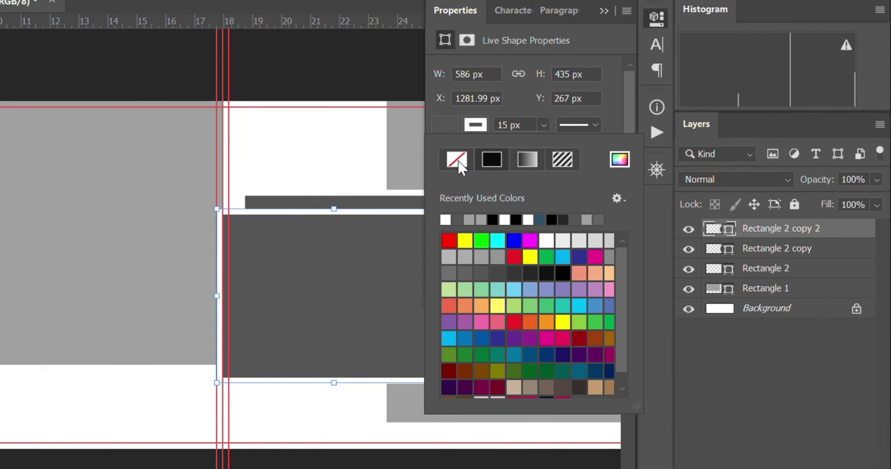
left_click(469, 161)
left_click(457, 127)
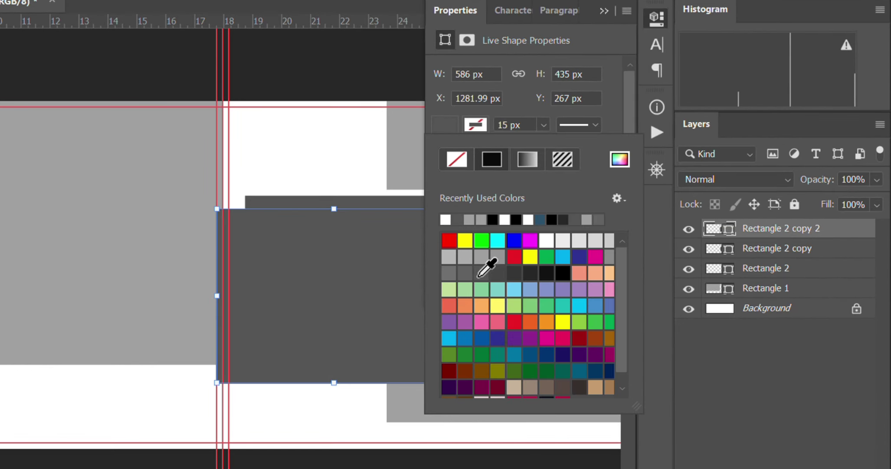
left_click(465, 267)
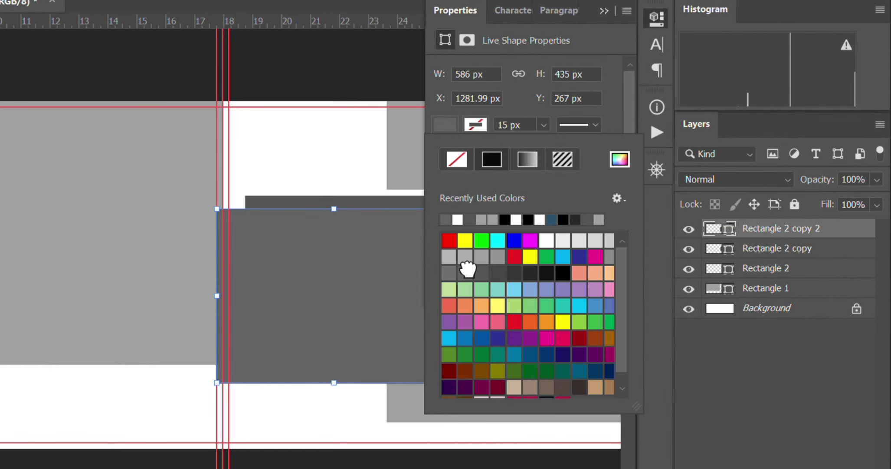
left_click(601, 11)
left_click(601, 11)
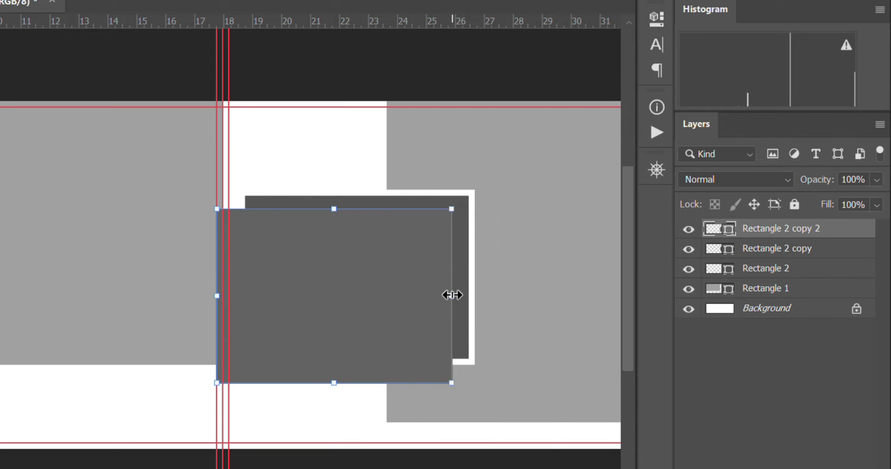
Squeeze the grey rectangle into a thin vertical line and stretch its top up to the canvas's upper edge
left_click_drag(452, 296, 336, 303)
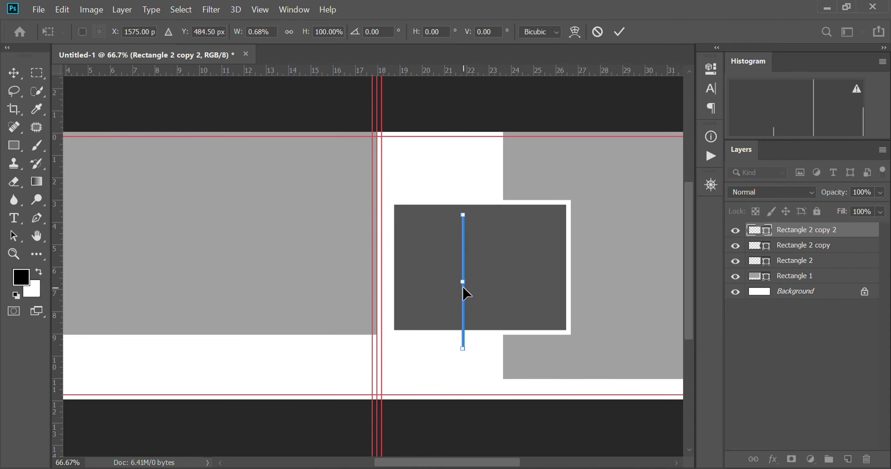
left_click_drag(463, 215, 465, 131)
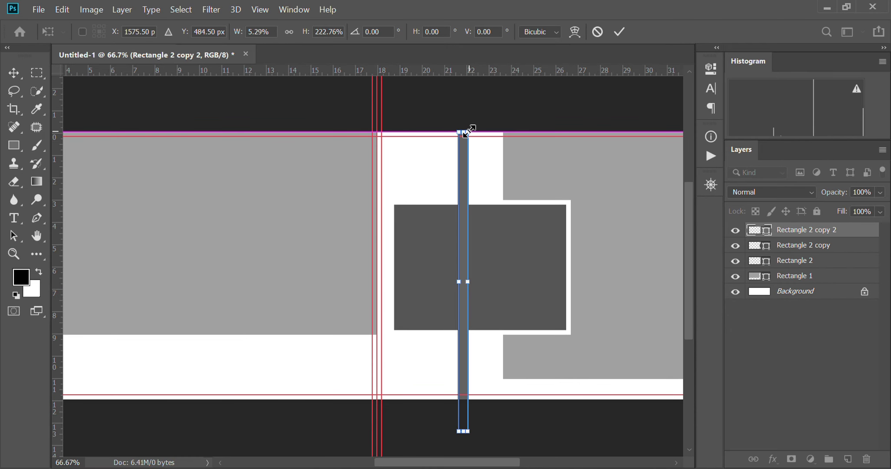
left_click_drag(467, 279, 460, 278)
key("Return")
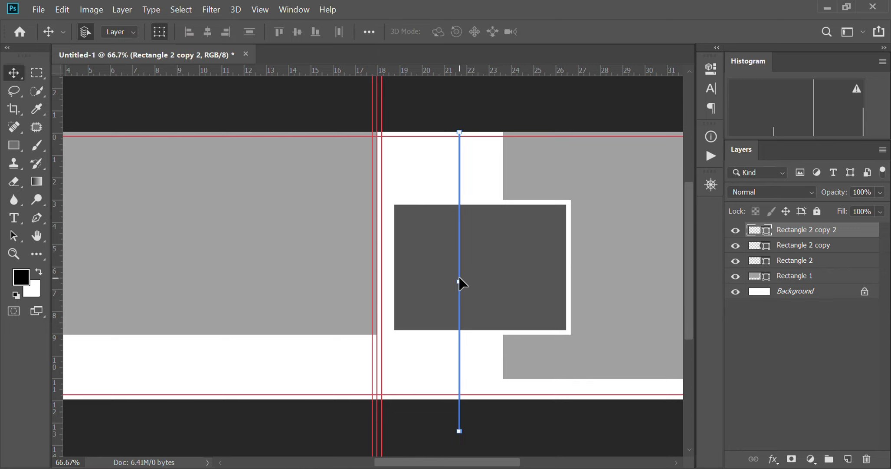
left_click(414, 368)
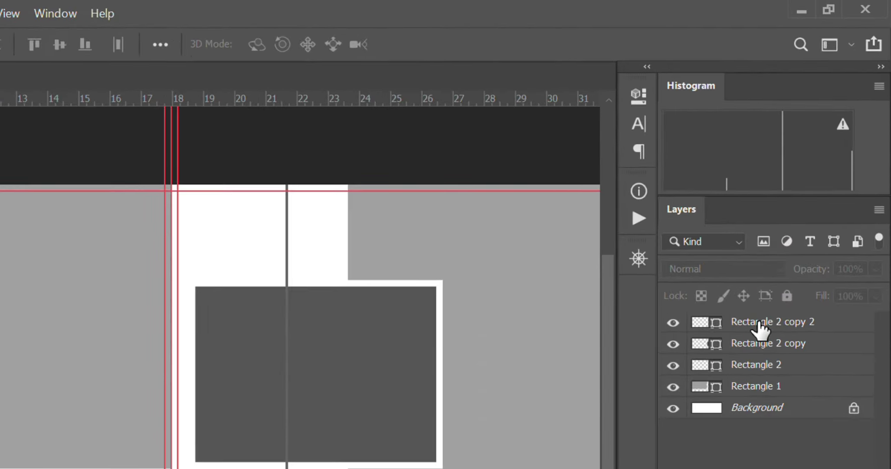
Place the thin line's layer beneath Rectangle 2 copy and shift the line down so it hangs only below the white frame
left_click_drag(797, 235, 794, 247)
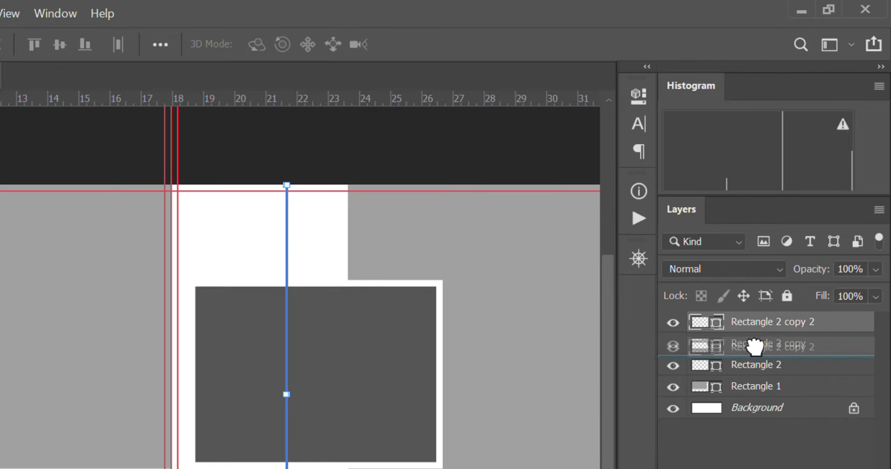
left_click_drag(755, 346, 756, 347)
left_click(541, 417)
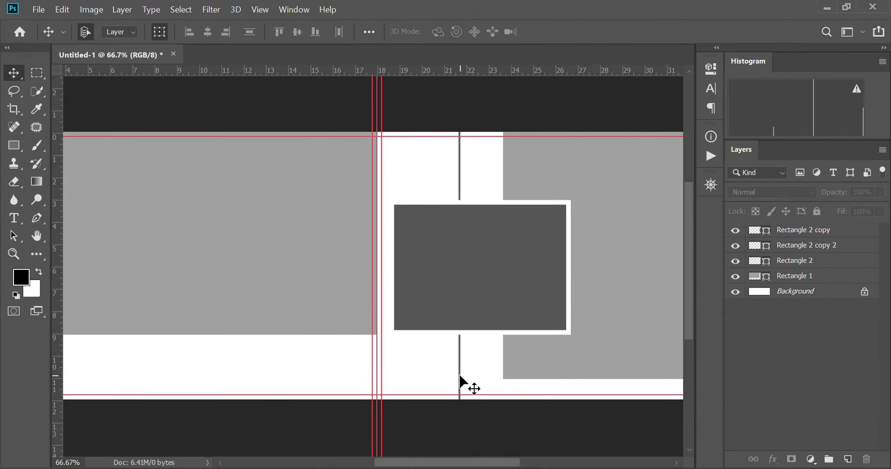
left_click_drag(460, 375, 460, 447)
left_click(524, 430)
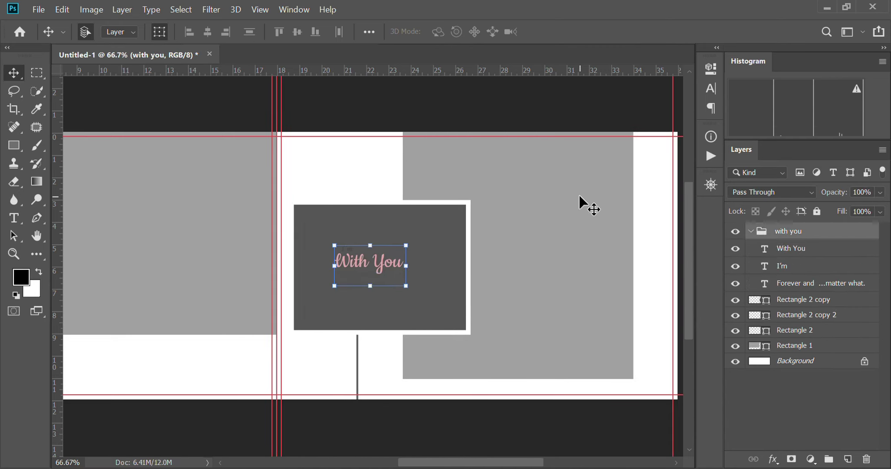
Move the "with you" text group into the white space above the dark framed rectangle
left_click_drag(373, 259, 332, 157)
left_click(434, 426)
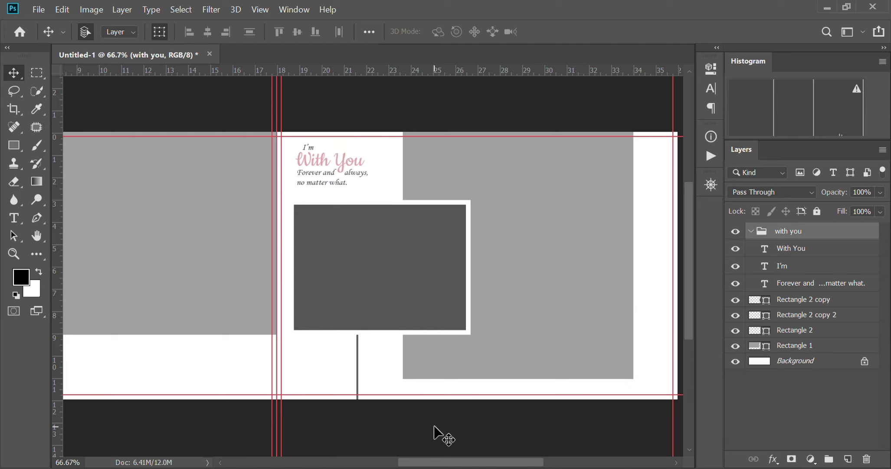
Add the text "Two hearts, two souls, one love for all time." in the white strip below the large grey rectangle
scroll(434, 426, "left", 10)
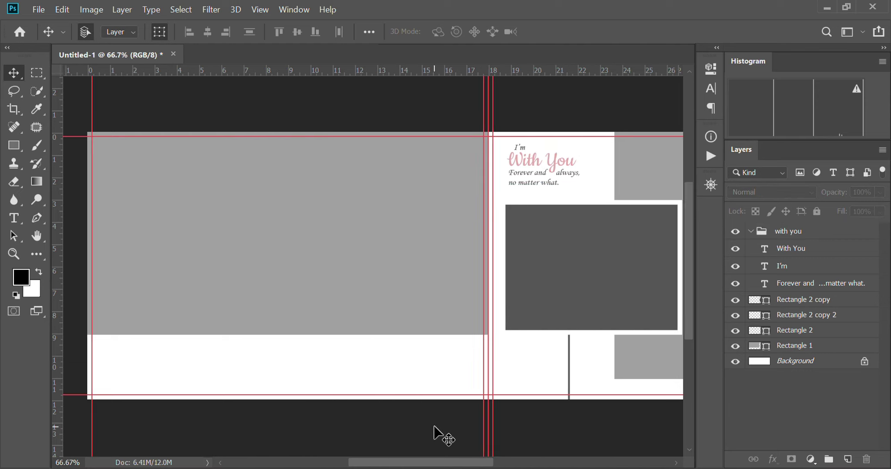
key("t")
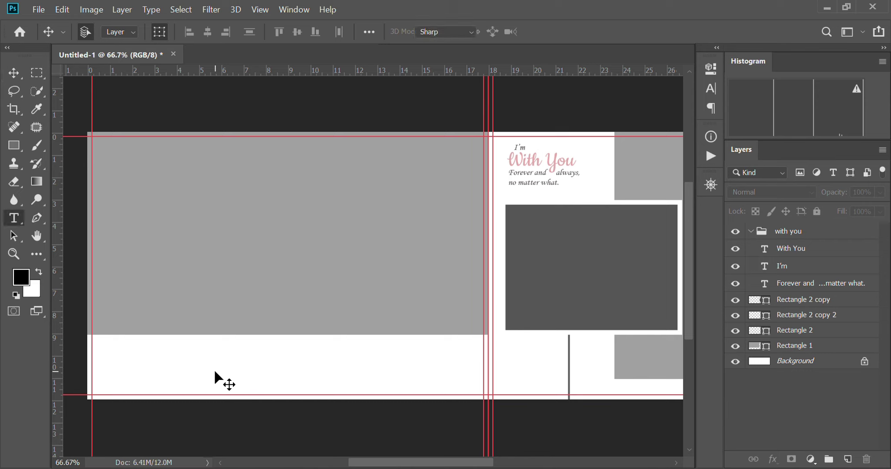
left_click(193, 374)
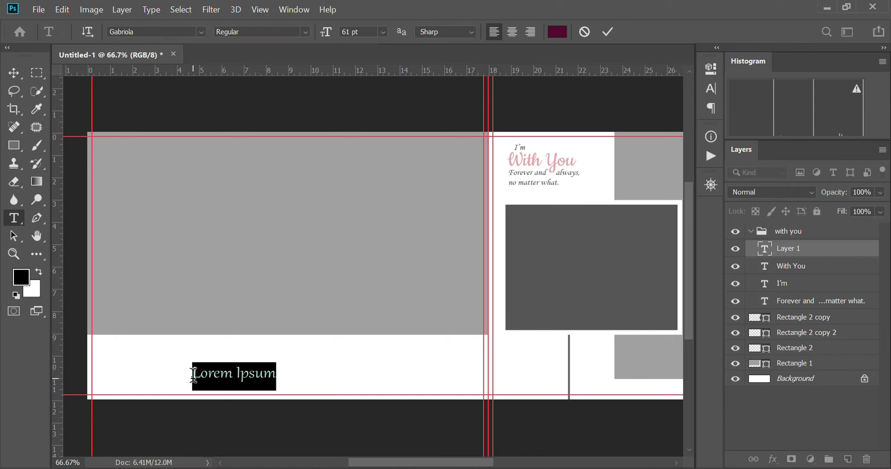
type("Two hearts, two souls, one love for all time.")
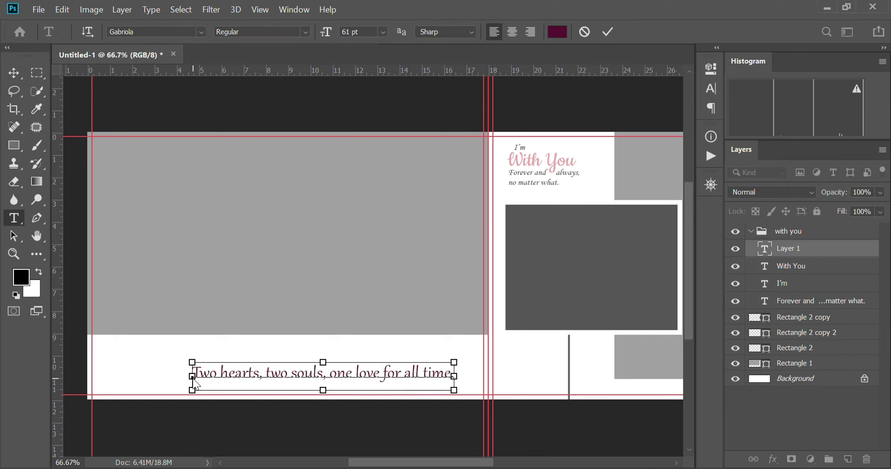
key("ctrl+Return")
key("v")
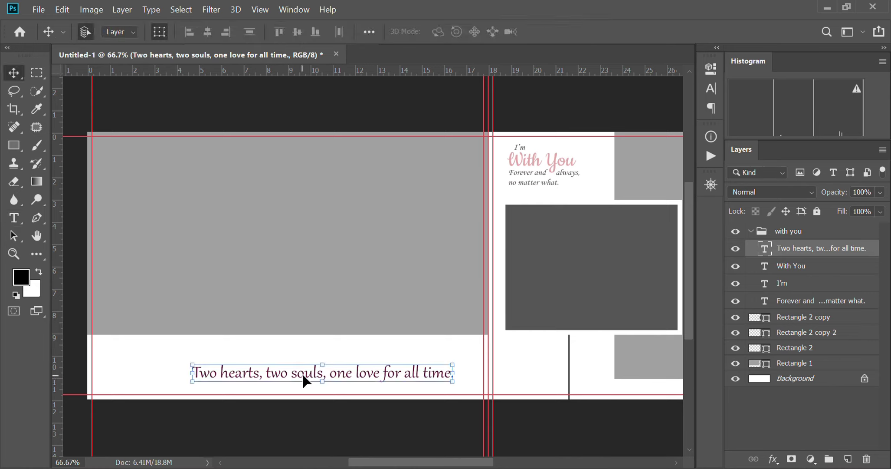
left_click_drag(303, 380, 258, 382)
left_click(501, 332)
Centre the "Two hearts" text horizontally with the large grey Rectangle 1
left_click(351, 304)
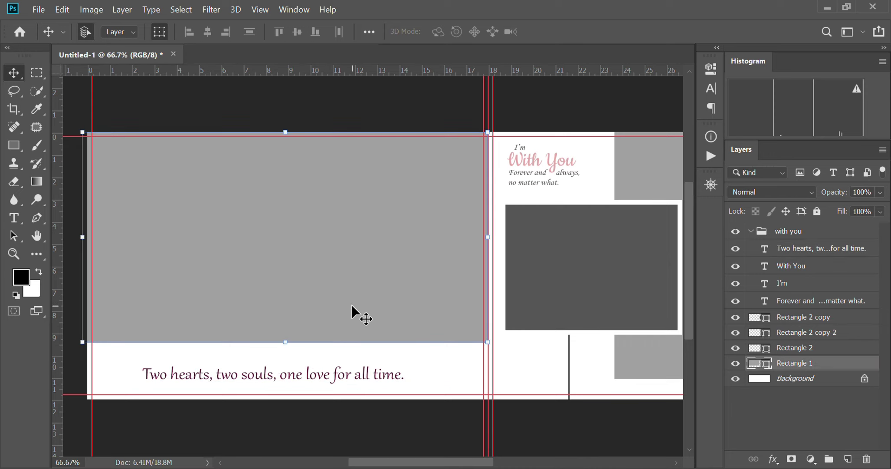
key("ctrl")
key("ctrl")
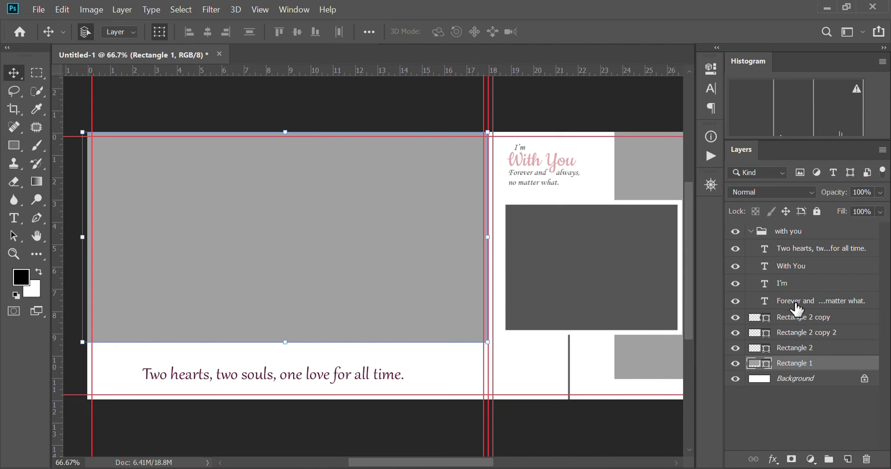
left_click(800, 250, "ctrl")
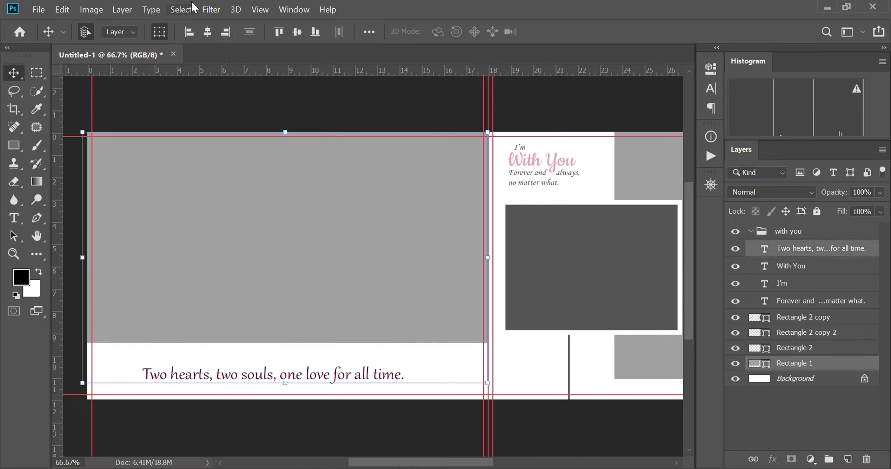
left_click(208, 29)
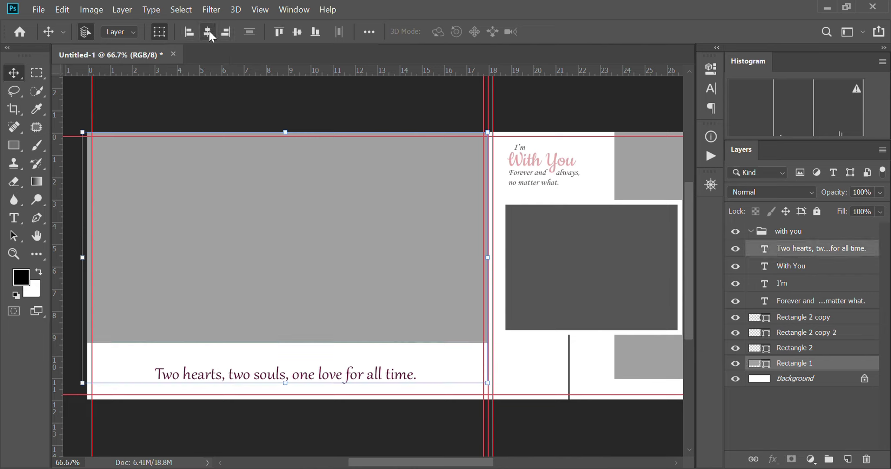
left_click(432, 418)
Give the white-framed dark rectangle a drop shadow with 60% opacity, 142° angle, 16 px distance, 15% spread and 40 px size
scroll(433, 438, "right", 5)
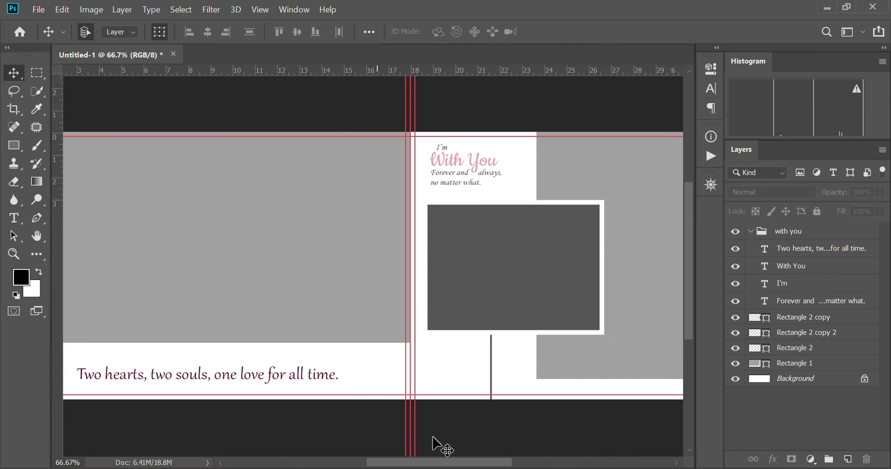
scroll(433, 438, "left", 3)
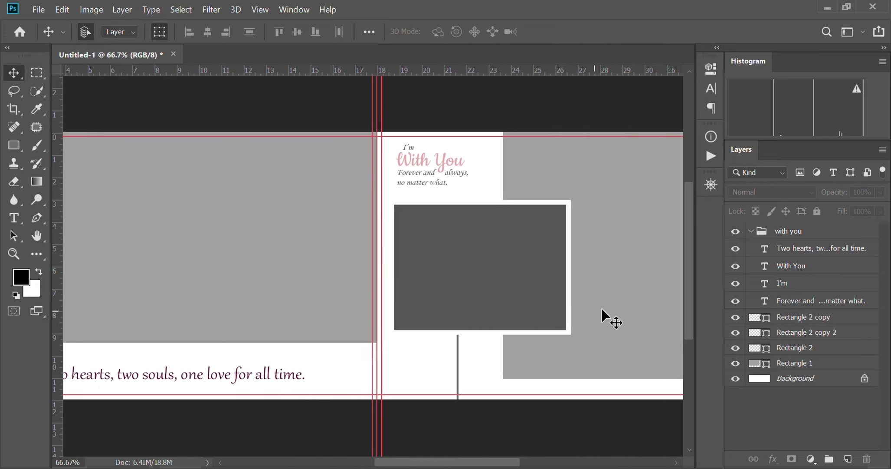
left_click(506, 284)
left_click(771, 460)
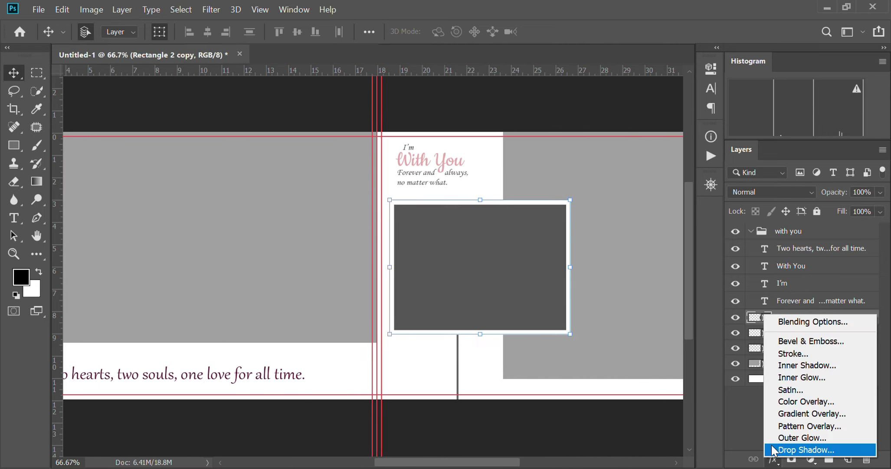
left_click(780, 450)
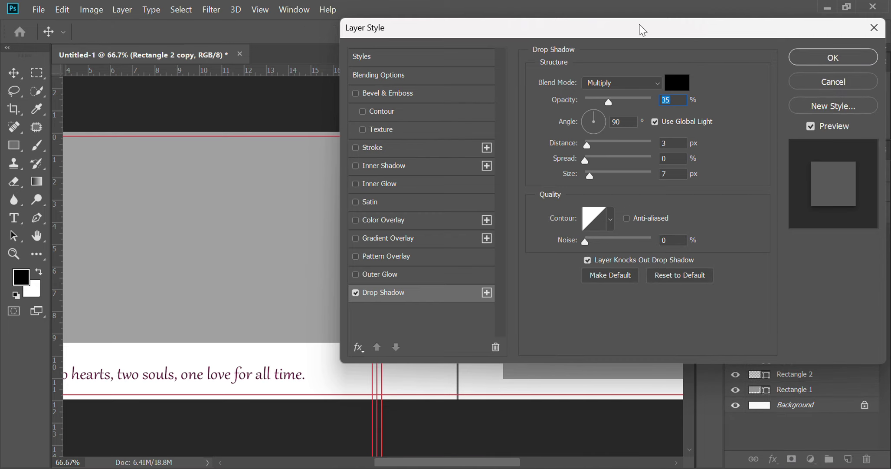
left_click_drag(640, 26, 132, 70)
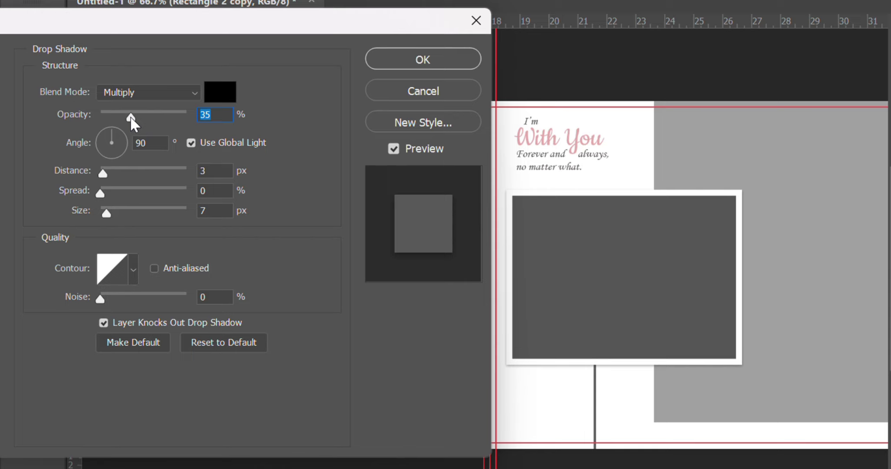
left_click_drag(131, 115, 152, 117)
left_click_drag(103, 180, 116, 179)
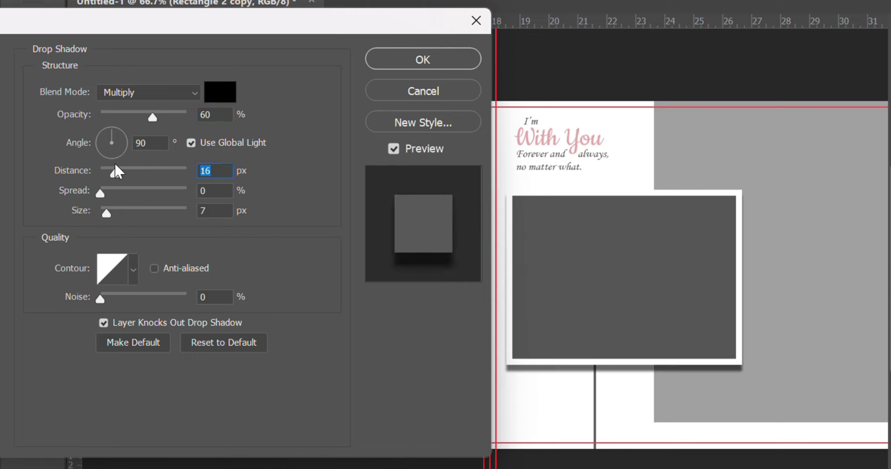
left_click(104, 137)
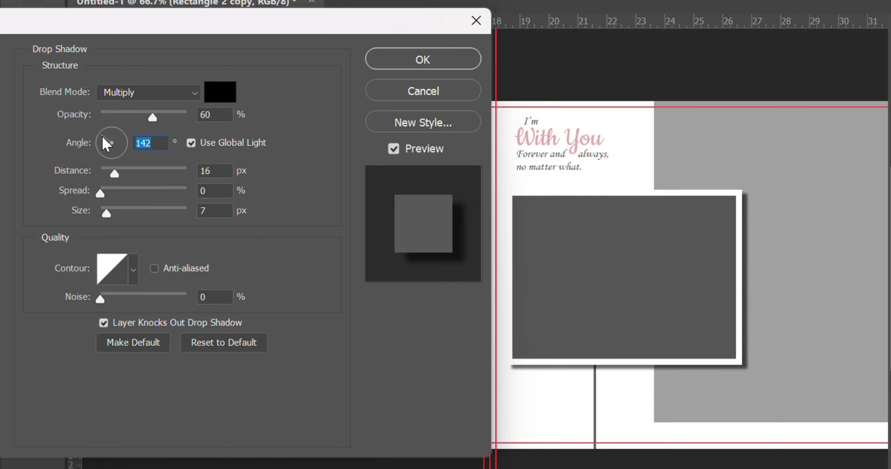
left_click_drag(100, 192, 121, 219)
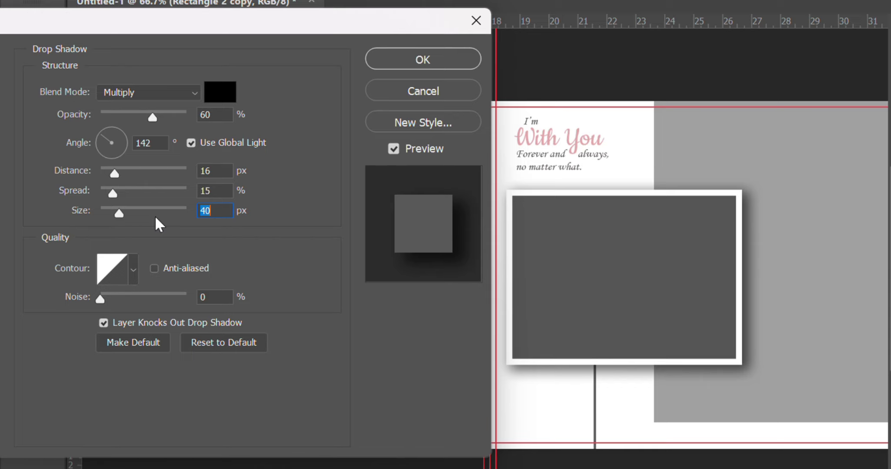
Refine the drop shadow to 116° angle, 34 px distance, 34% opacity and Normal blend mode, and apply it
left_click(108, 136)
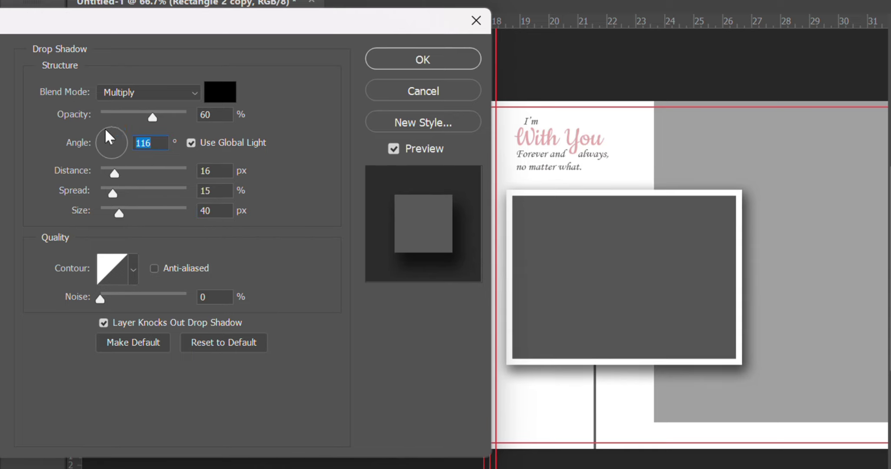
mouse_move(115, 174)
left_mouse_down()
mouse_move(159, 177)
mouse_move(132, 178)
left_mouse_up()
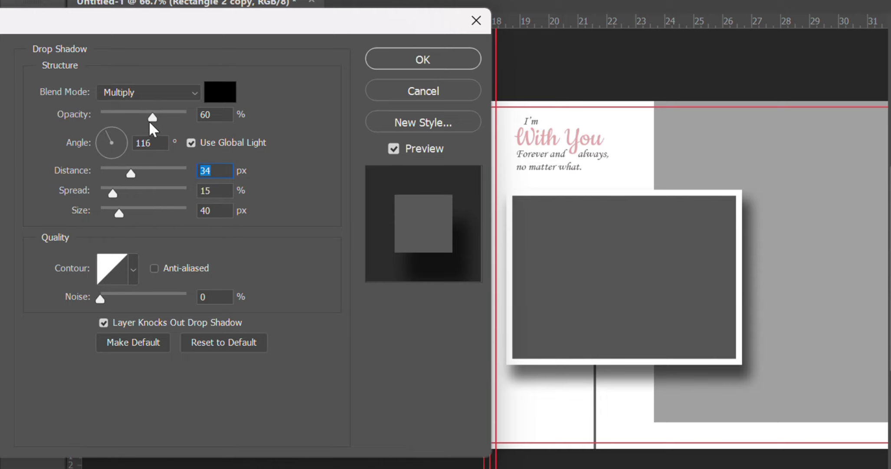
left_click_drag(149, 121, 131, 122)
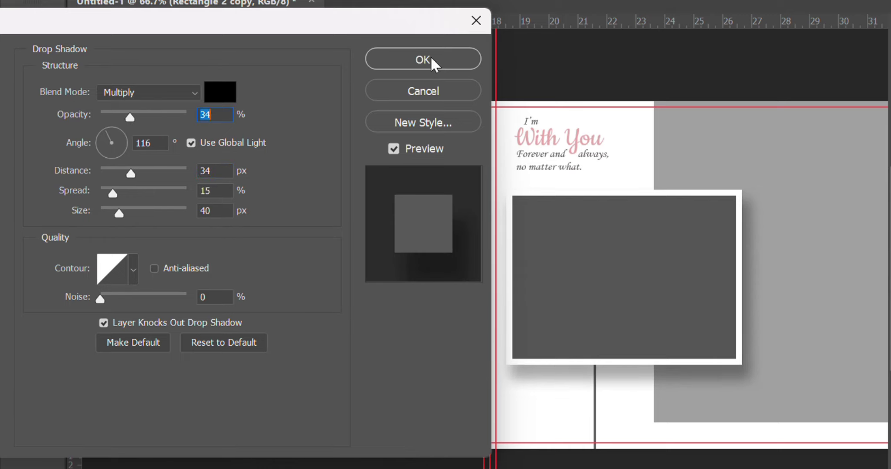
left_click(118, 92)
left_click(123, 90)
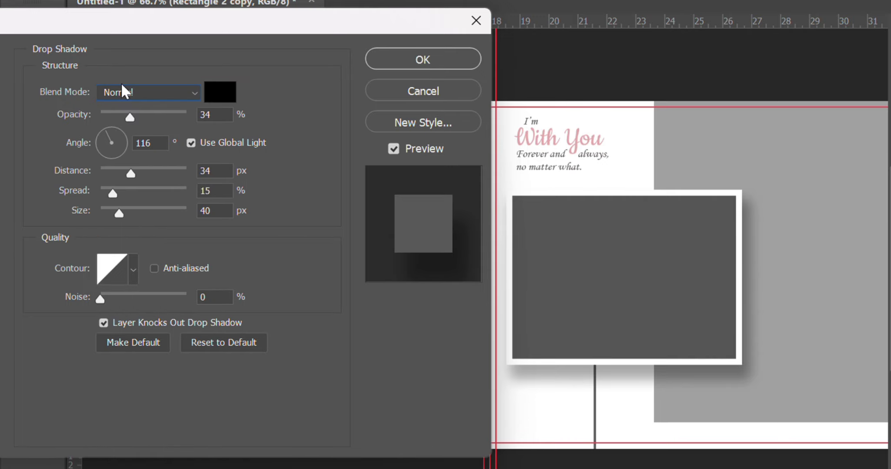
left_click(465, 61)
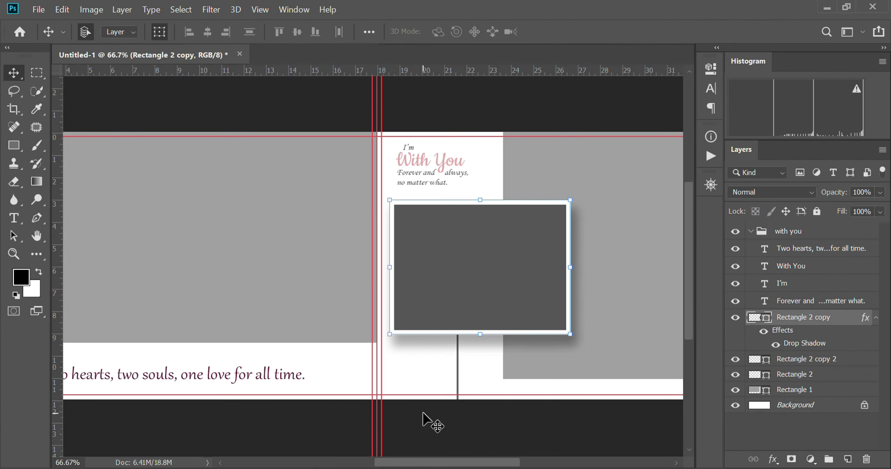
left_click(423, 413)
scroll(423, 413, "left", 6)
left_click(428, 296)
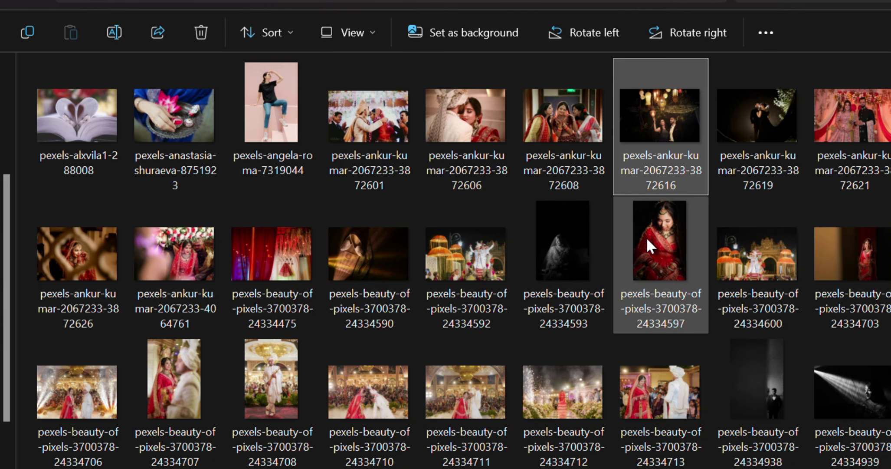
mouse_move(646, 237)
mouse_move(520, 252)
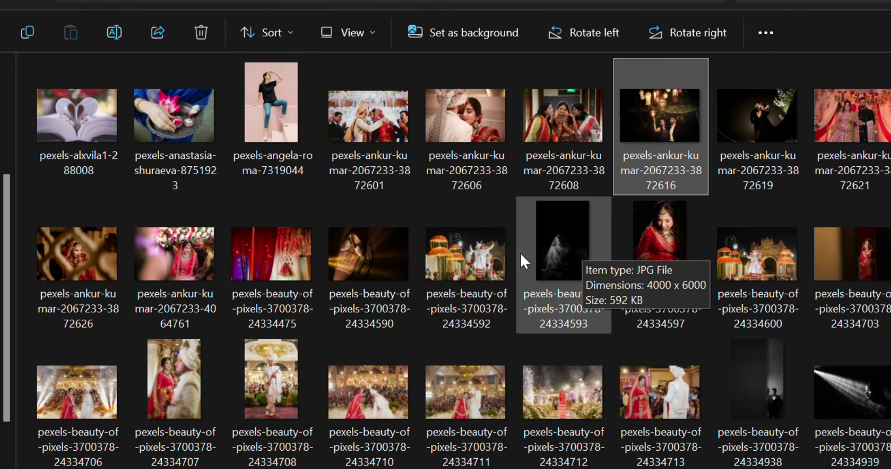
left_click(465, 389)
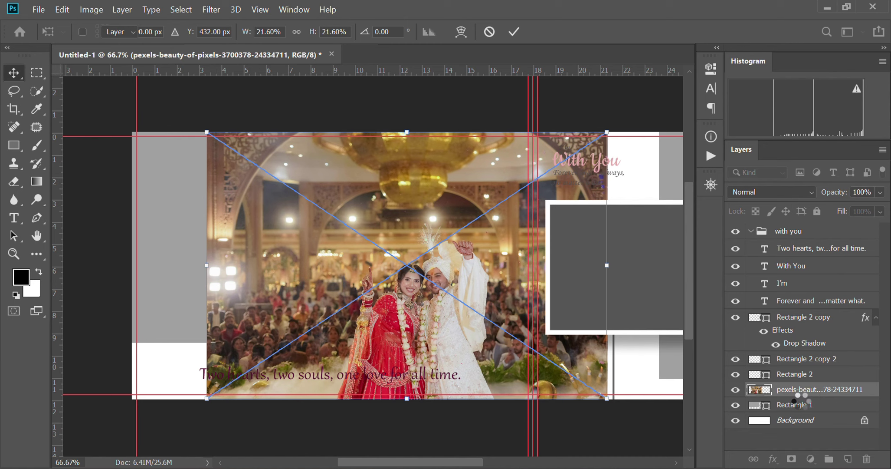
key("Return")
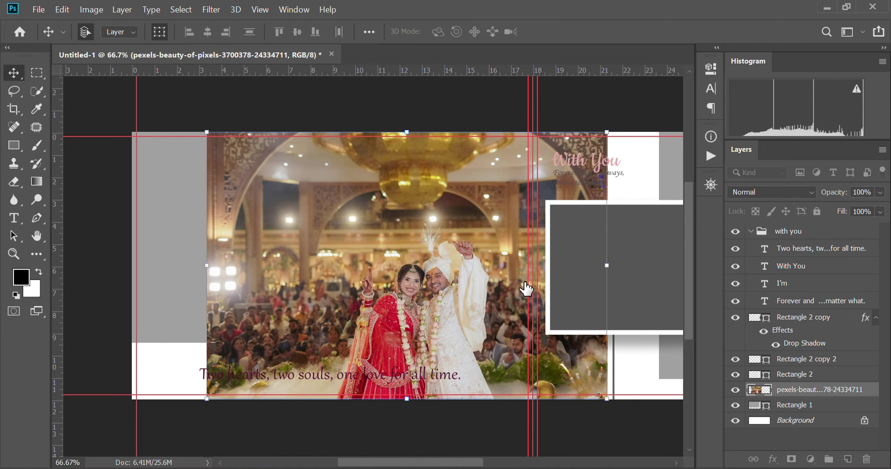
Clip the placed couple photo to Rectangle 1 and position it so it fills the whole rectangle
key("ctrl+alt+g")
left_click_drag(372, 238, 289, 198)
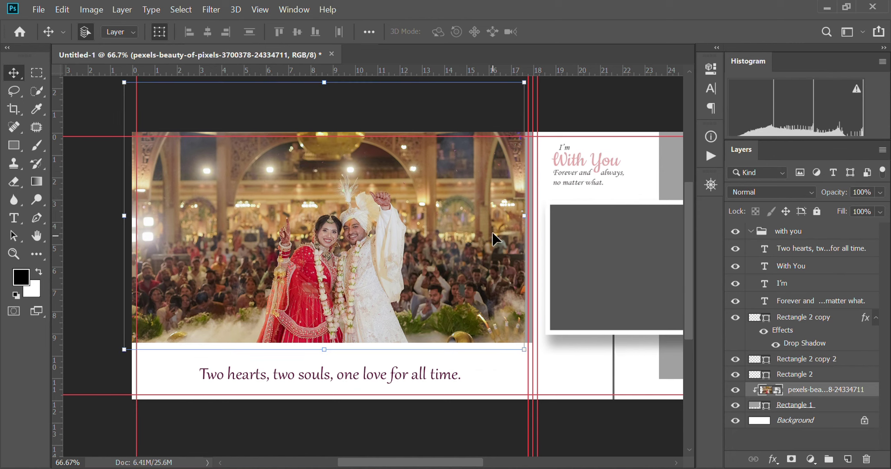
left_click_drag(345, 245, 353, 250)
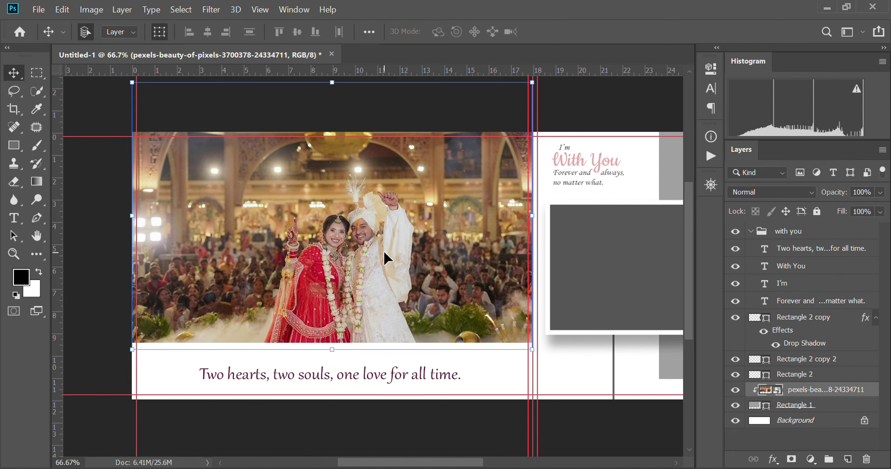
left_click_drag(373, 284, 369, 274)
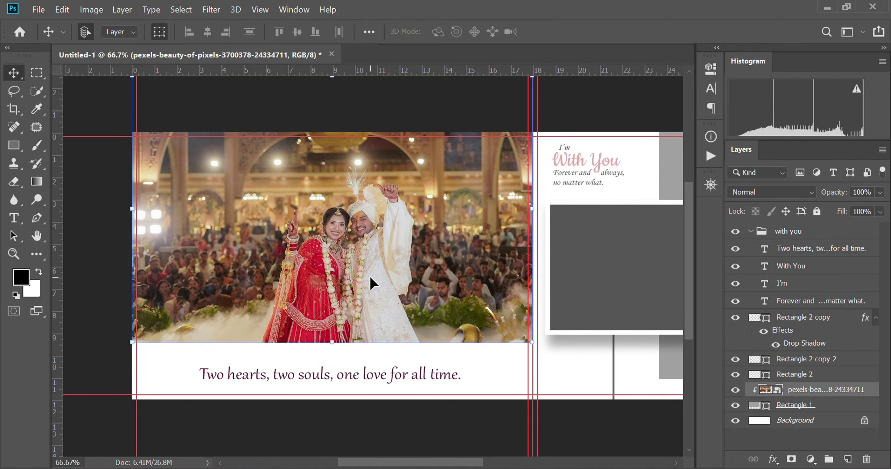
left_click(559, 366)
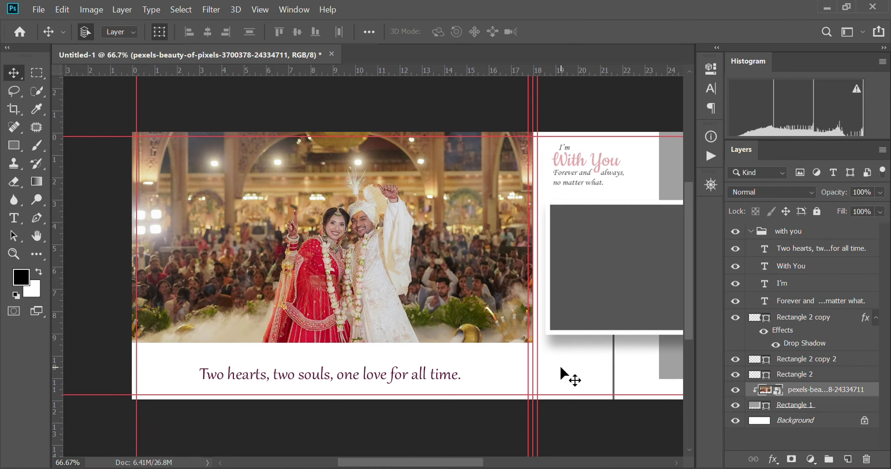
scroll(560, 366, "right", 4)
left_click(564, 306)
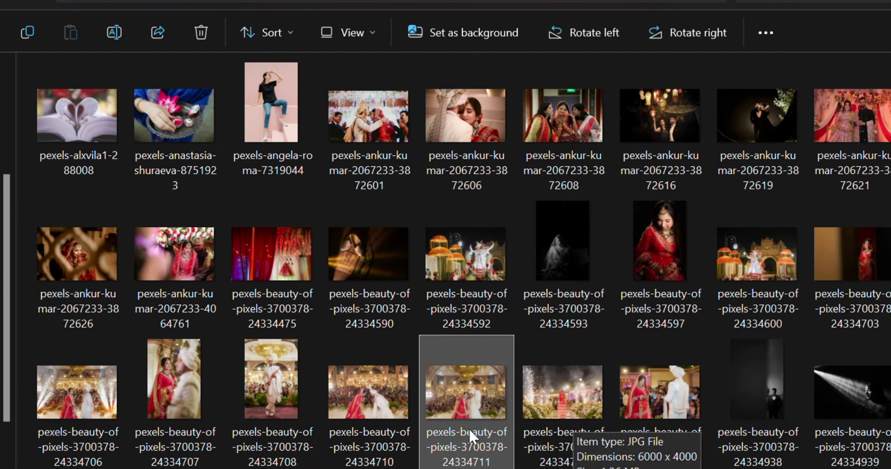
left_click(172, 377)
left_click_drag(176, 374, 443, 434)
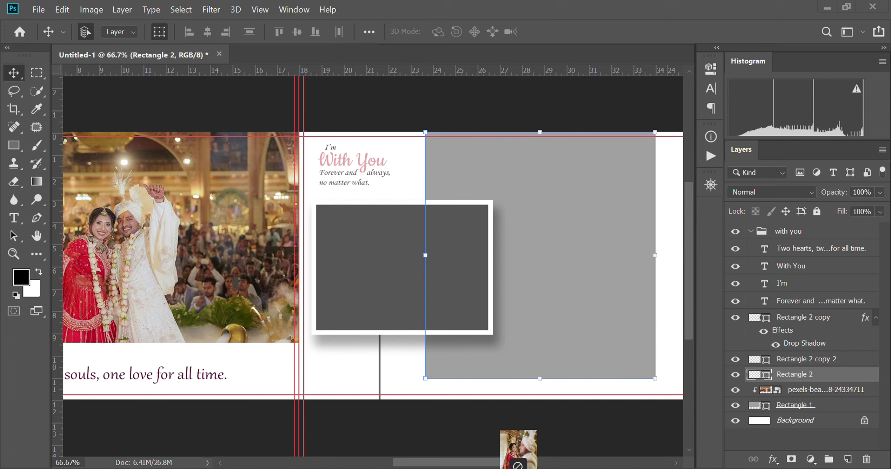
left_click_drag(519, 434, 533, 284)
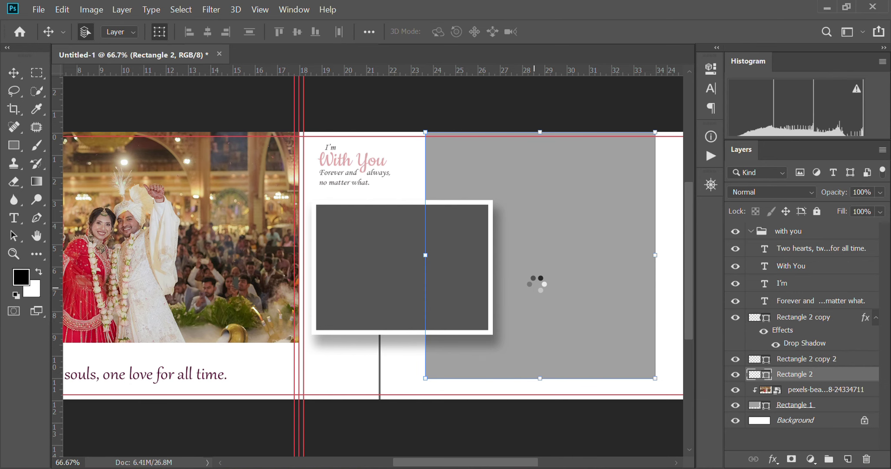
left_click_drag(370, 360, 562, 331)
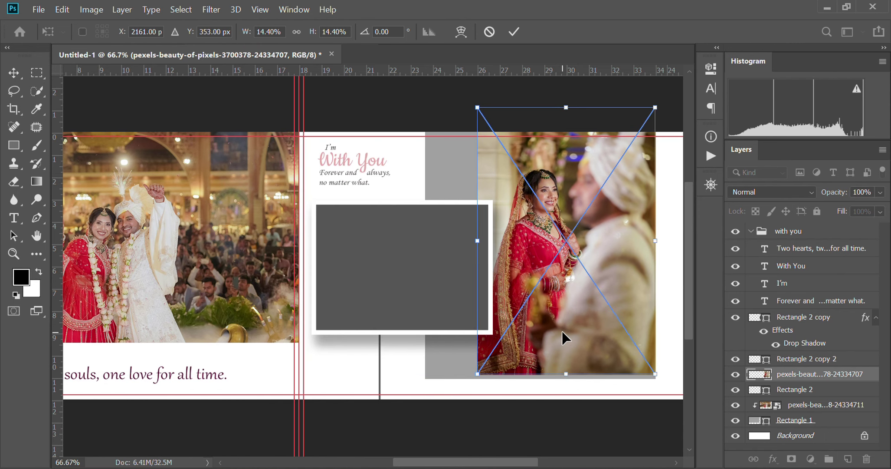
Scale the placed bride photo to 18.63% so it spans the full width of Rectangle 2, and centre it vertically on the page
left_click_drag(574, 309, 574, 323)
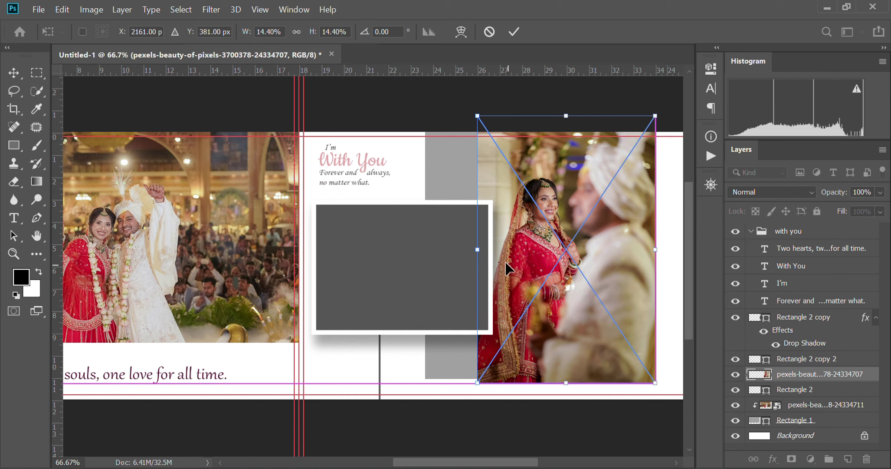
left_click_drag(478, 250, 424, 248)
left_click_drag(578, 231, 580, 244)
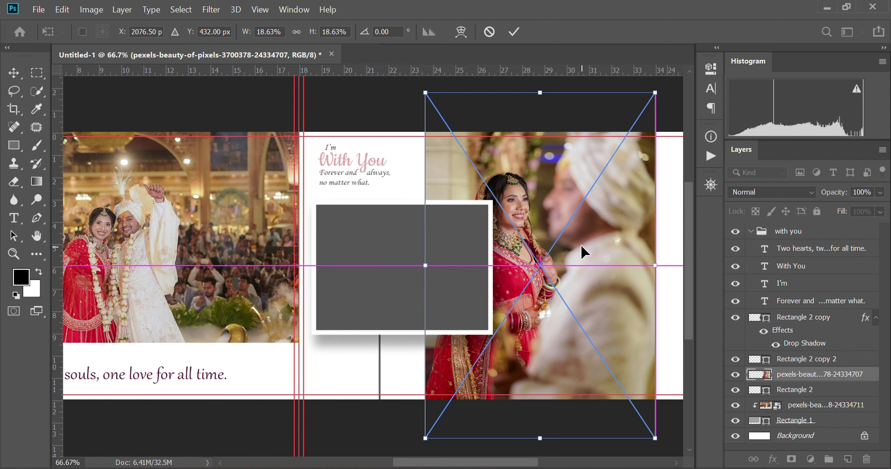
Flip the bride photo horizontally and clip it to Rectangle 2
right_click(580, 245)
left_click(636, 410)
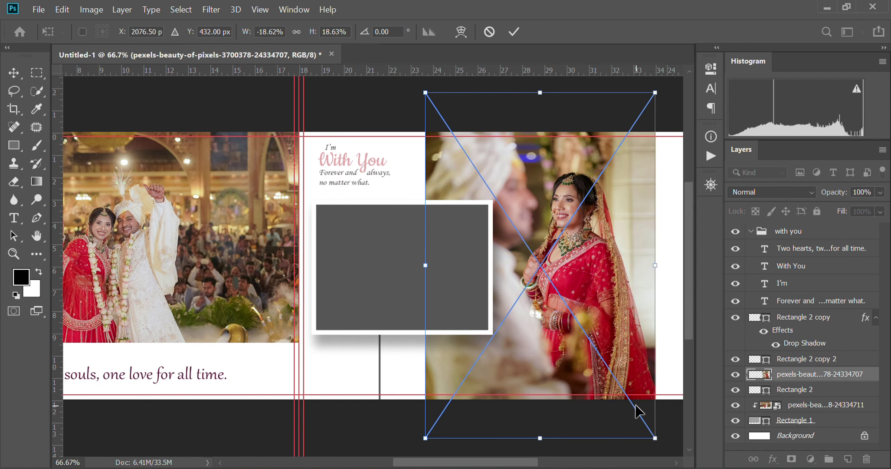
mouse_move(600, 309)
left_mouse_down()
mouse_move(608, 292)
mouse_move(601, 313)
left_mouse_up()
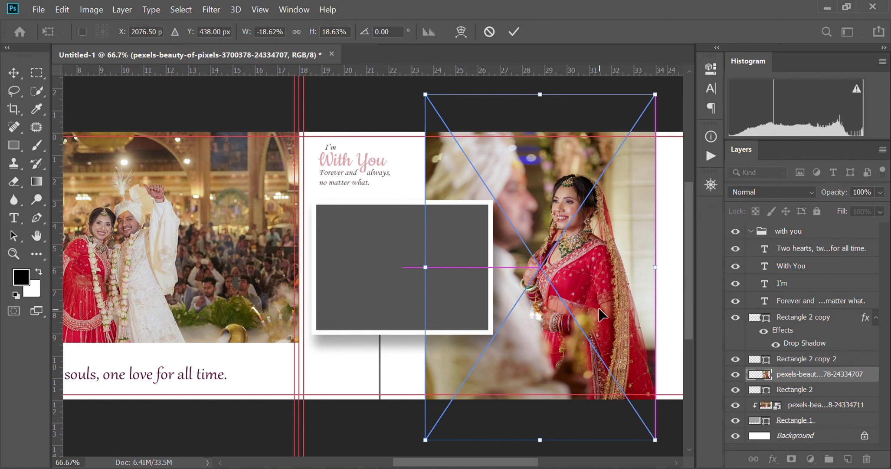
key("Return")
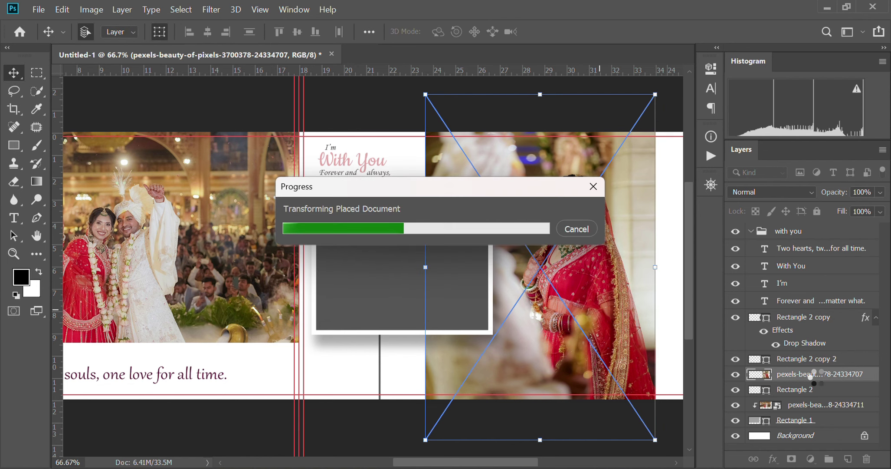
left_click(818, 380, "alt")
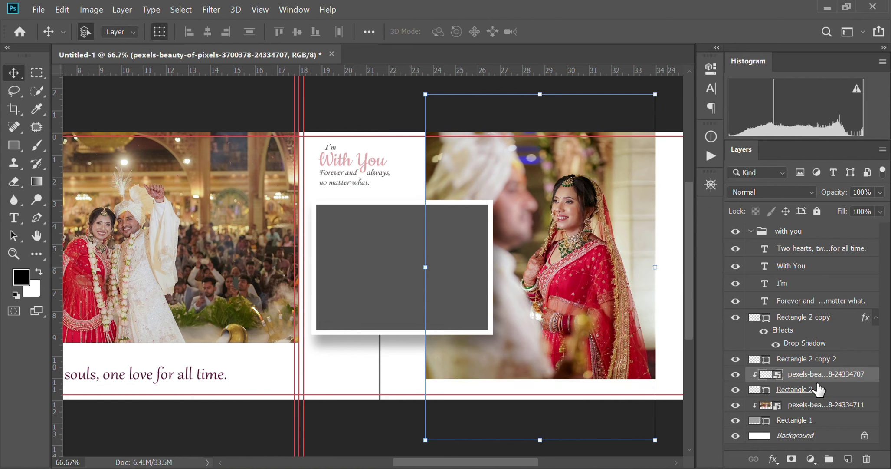
left_click(365, 425)
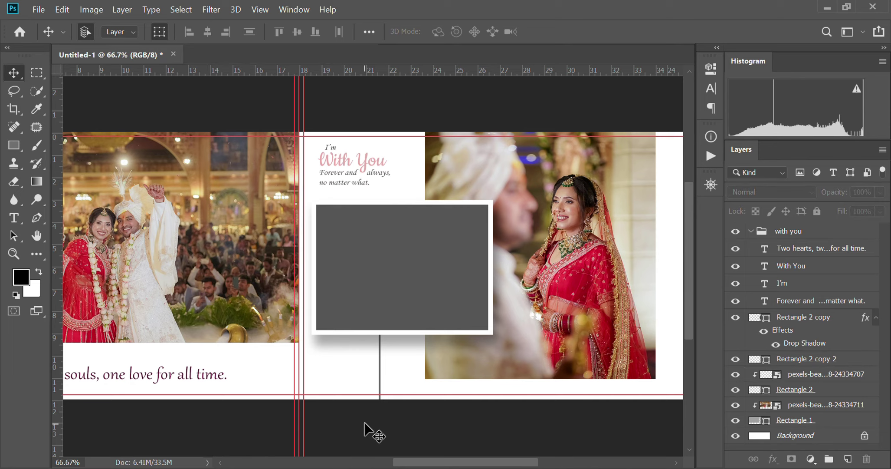
scroll(365, 423, "left", 1)
left_click(441, 274)
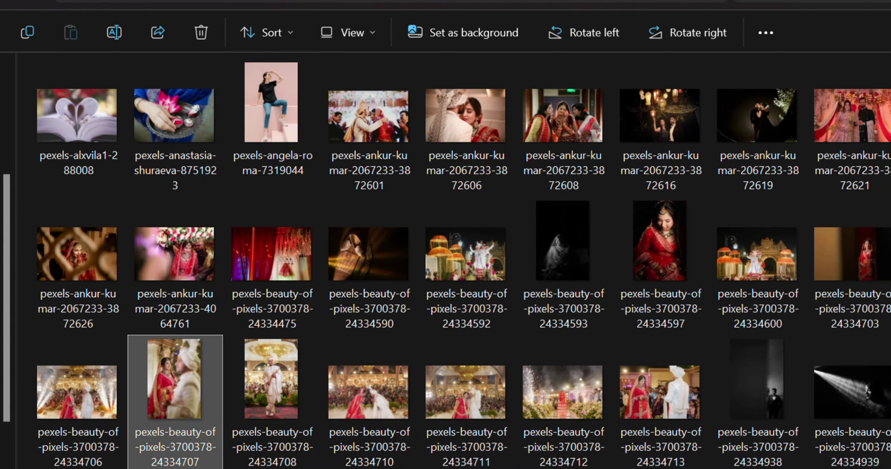
left_click_drag(391, 403, 499, 468)
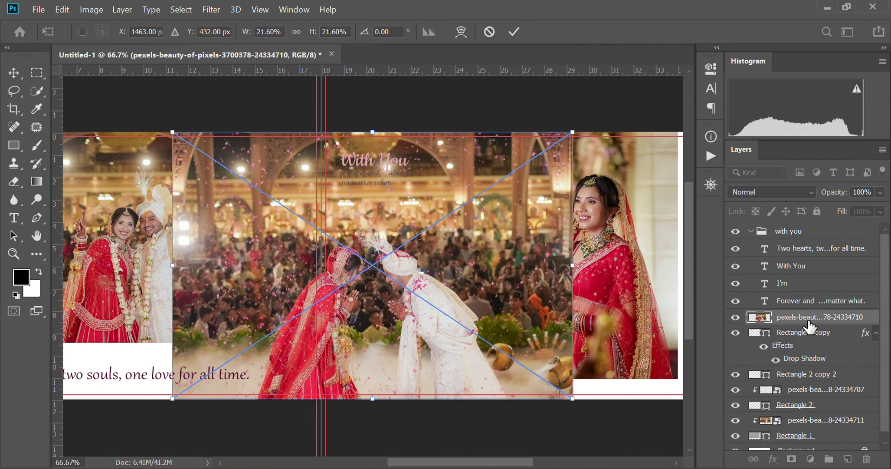
left_click(807, 326, "alt")
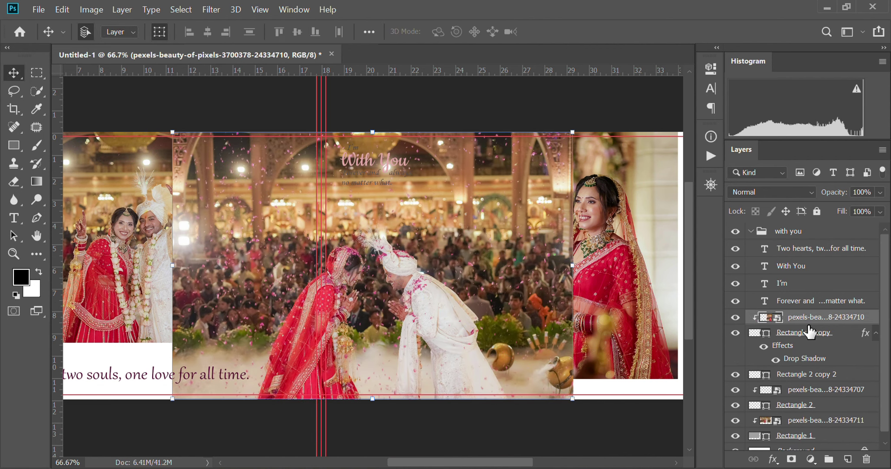
Move the clipped photo so the bowing couple sits inside the white frame, and scale it to 18.86%
left_click_drag(446, 283, 499, 276)
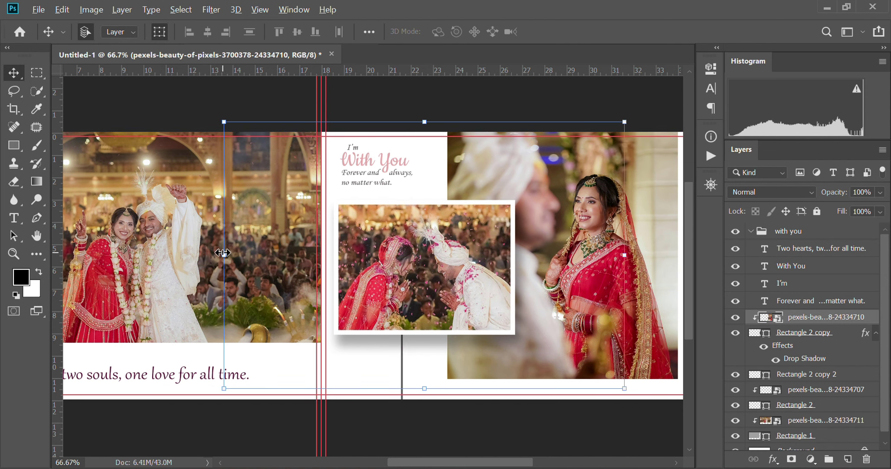
left_click_drag(238, 252, 249, 252)
key("Return")
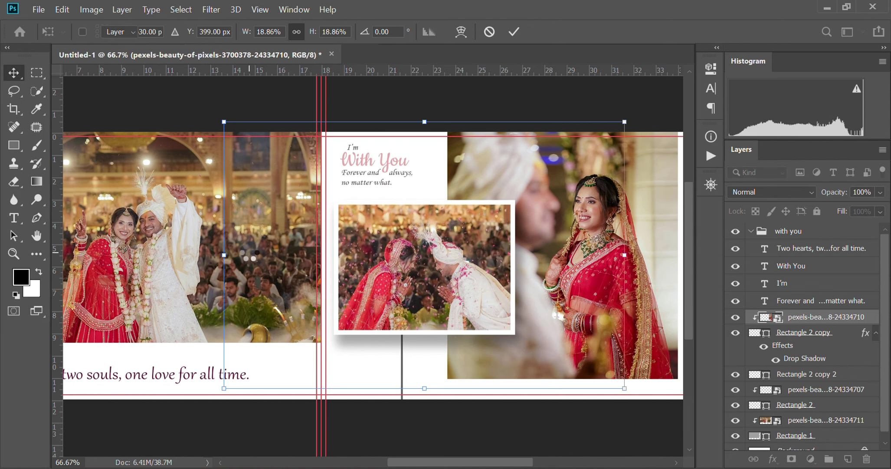
left_click(160, 431)
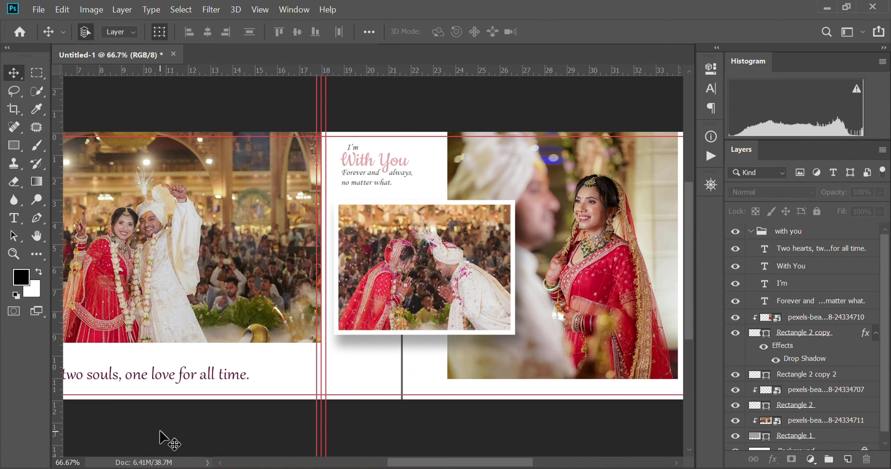
Recolour the "Two hearts" caption with the red ce2c30 sampled from the bride's dress in the large photo
scroll(159, 430, "left", 2)
scroll(160, 430, "left", 2)
left_click(247, 381)
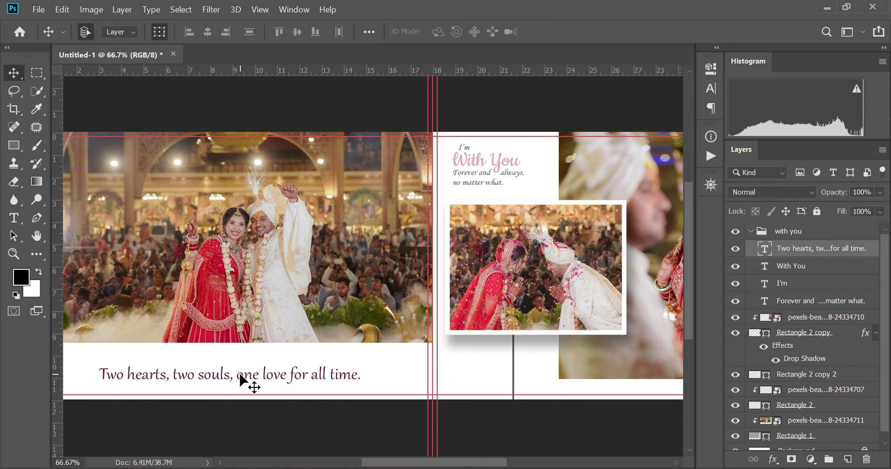
left_click(711, 68)
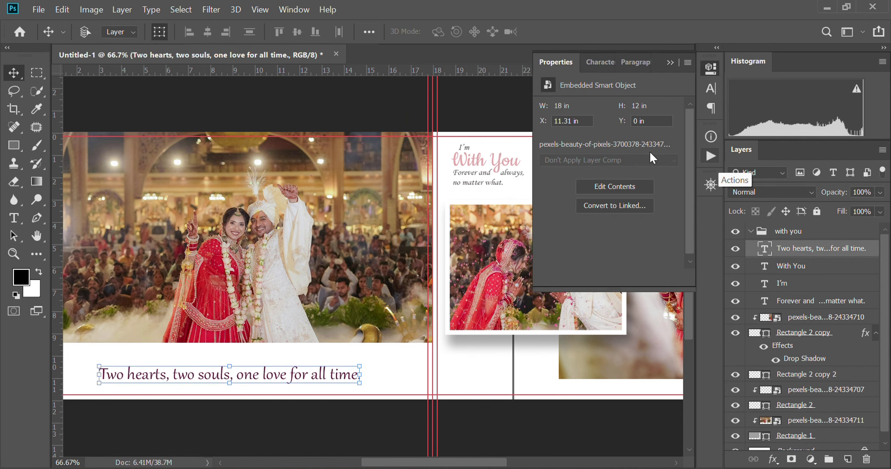
left_click(609, 62)
left_click(672, 147)
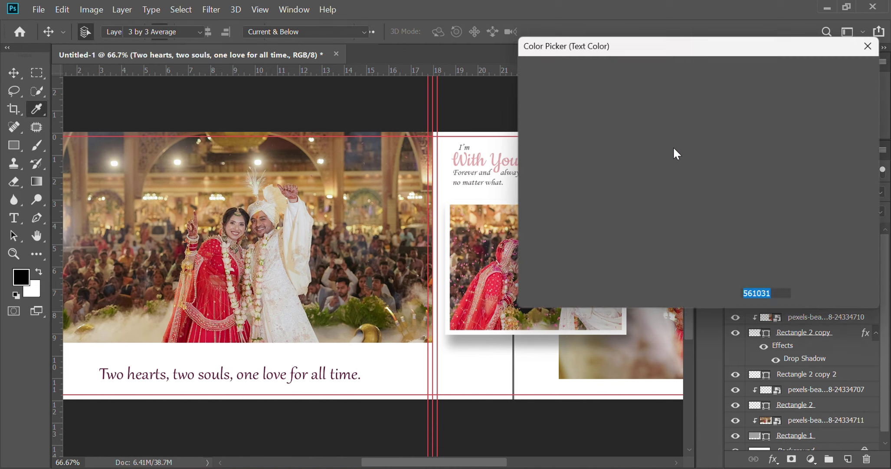
left_click(210, 305)
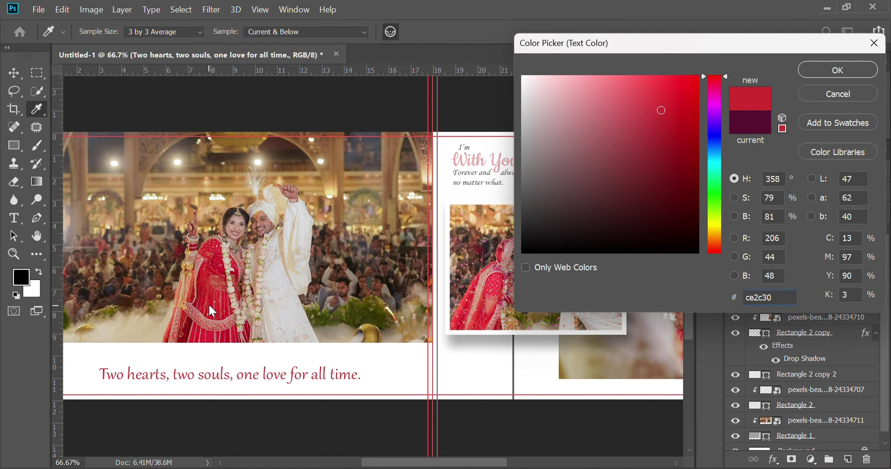
key("Return")
key("v")
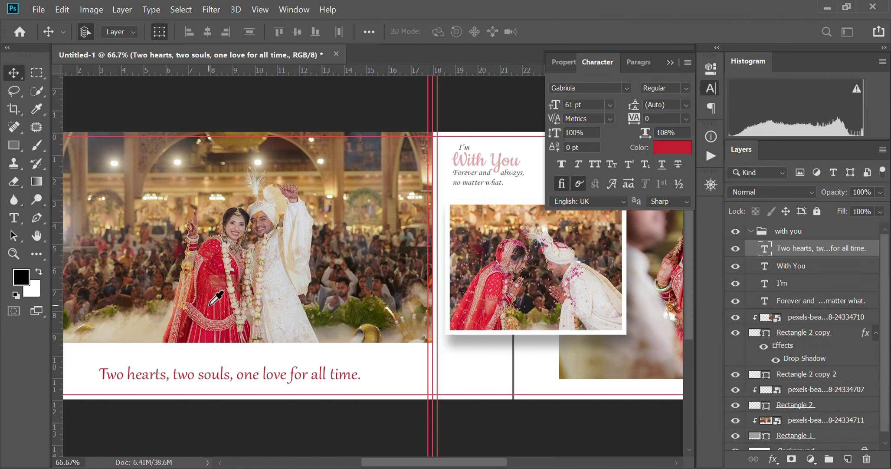
Recolour the "With You" text with a salmon tone sampled from the white-framed photo
left_click(487, 159)
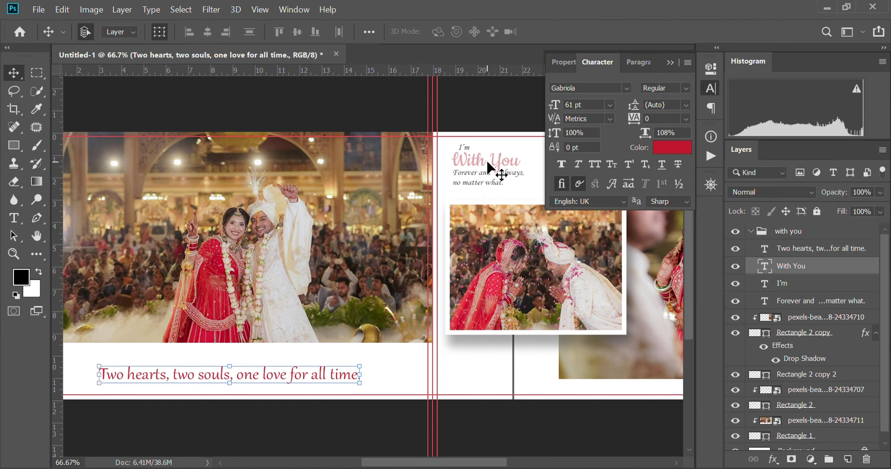
left_click(683, 152)
left_click(502, 276)
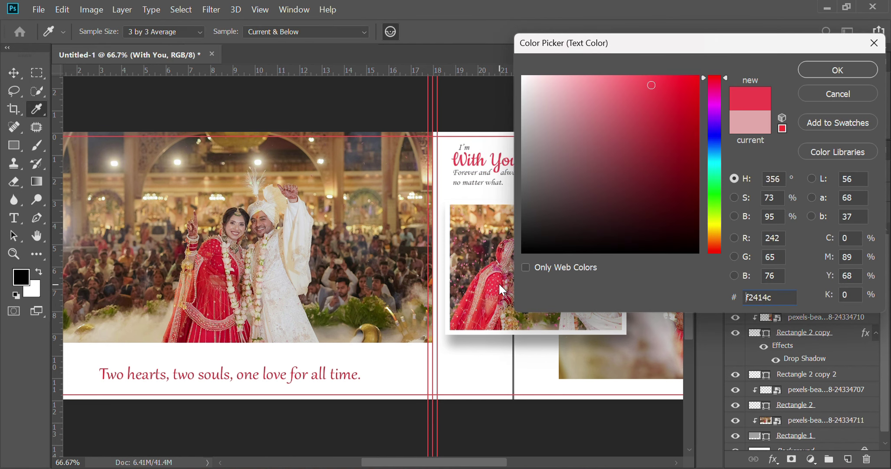
left_click(484, 271)
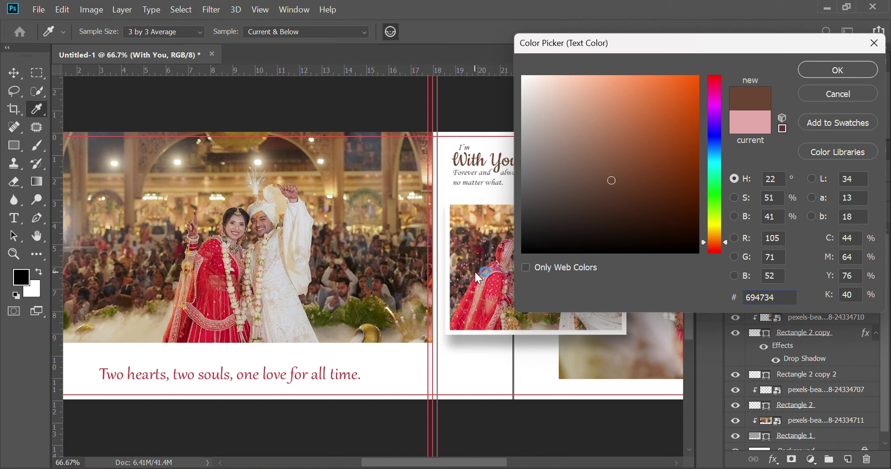
left_click(464, 281)
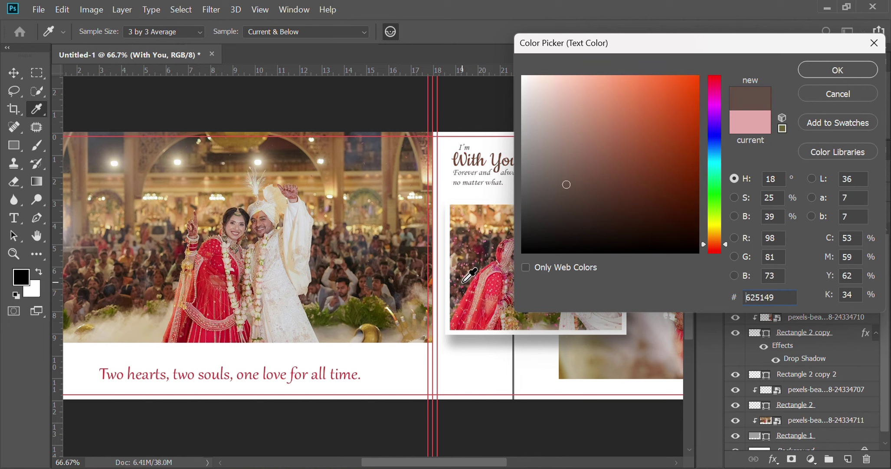
left_click(468, 256)
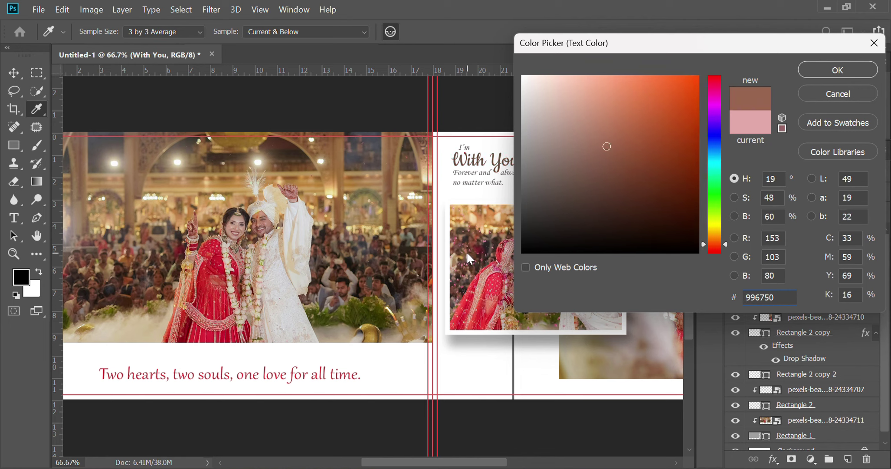
left_click(489, 285)
left_click(501, 248)
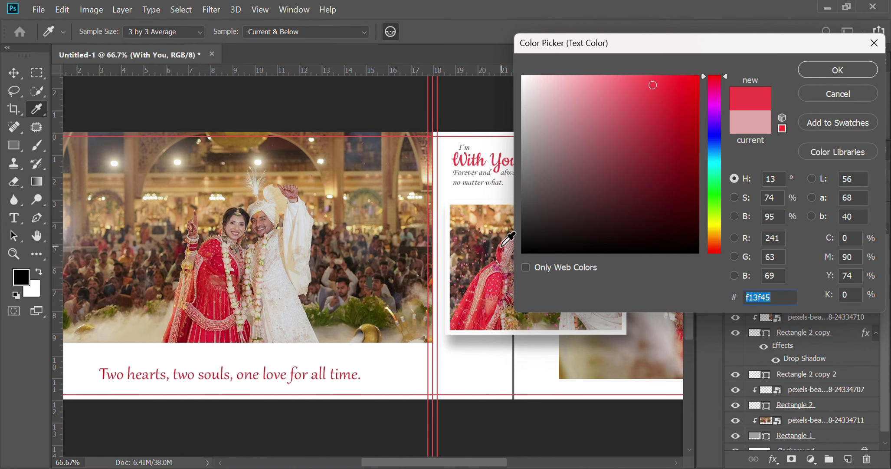
left_click(837, 71)
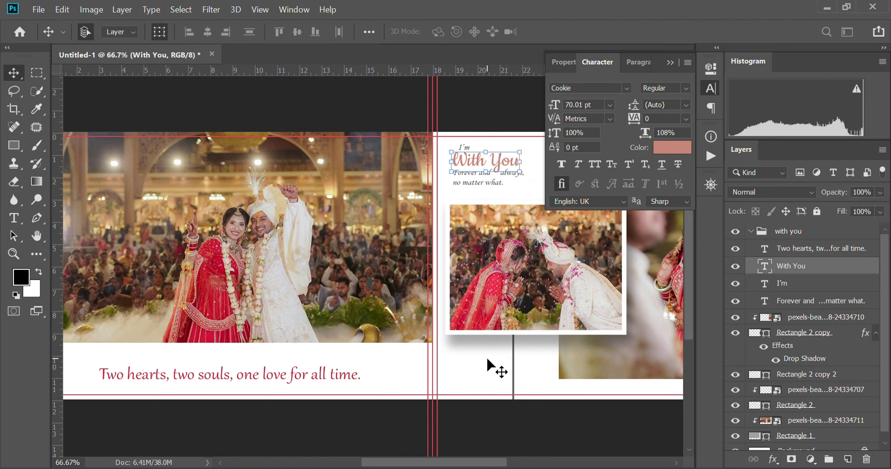